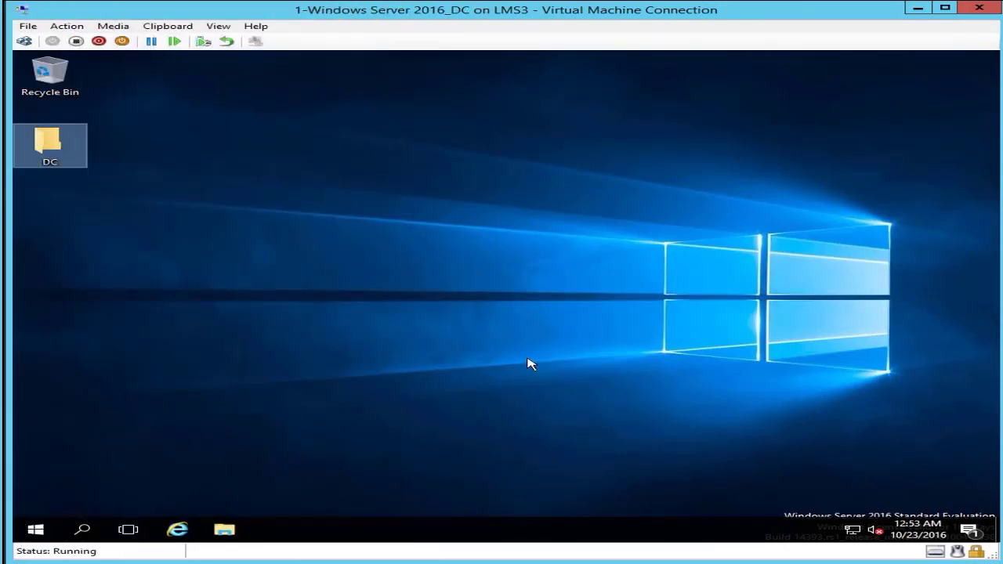
# - Launch Server Manager and show the properties of the local server
pyautogui.click(531, 363)
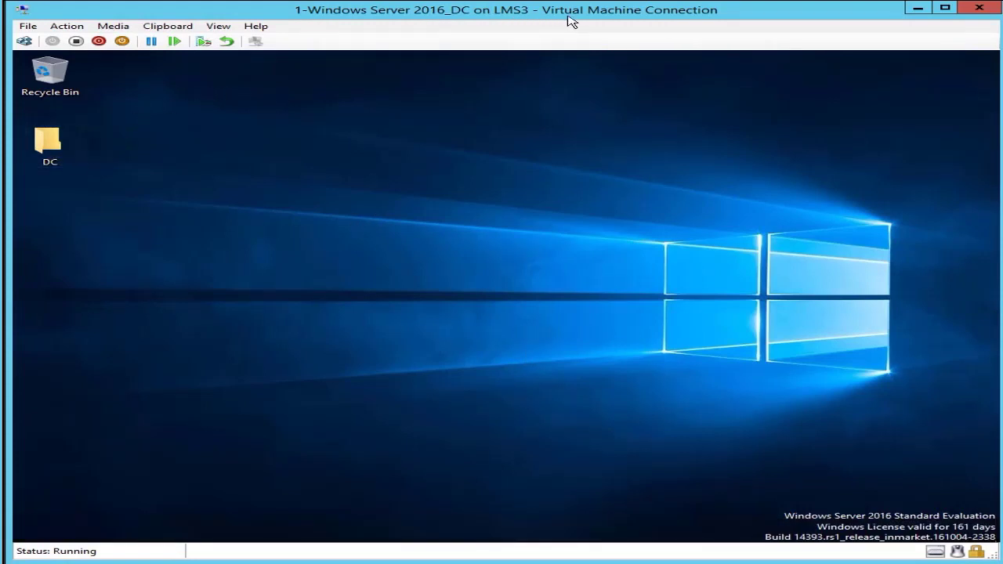
pyautogui.moveTo(795, 549)
pyautogui.moveTo(618, 556)
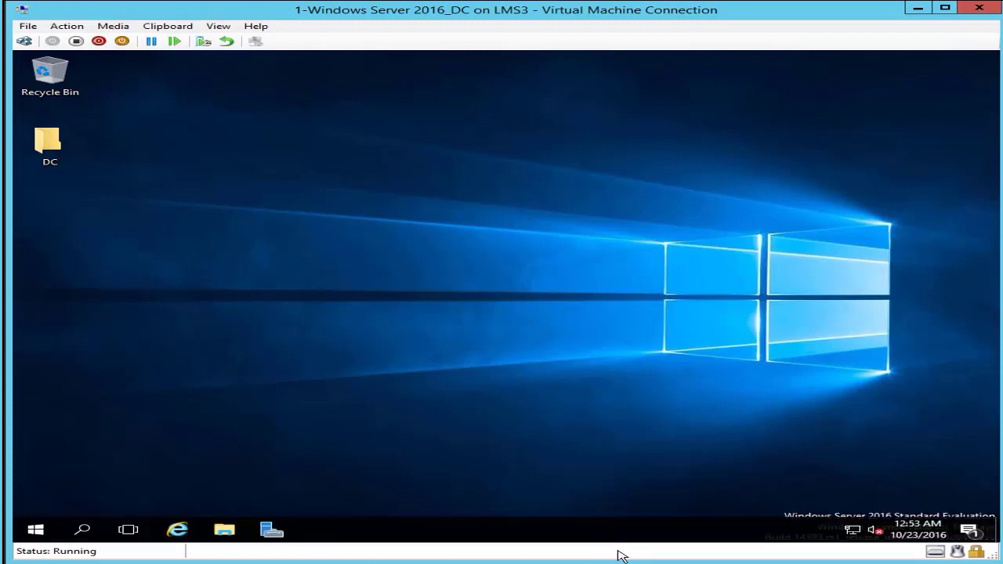
pyautogui.click(271, 533)
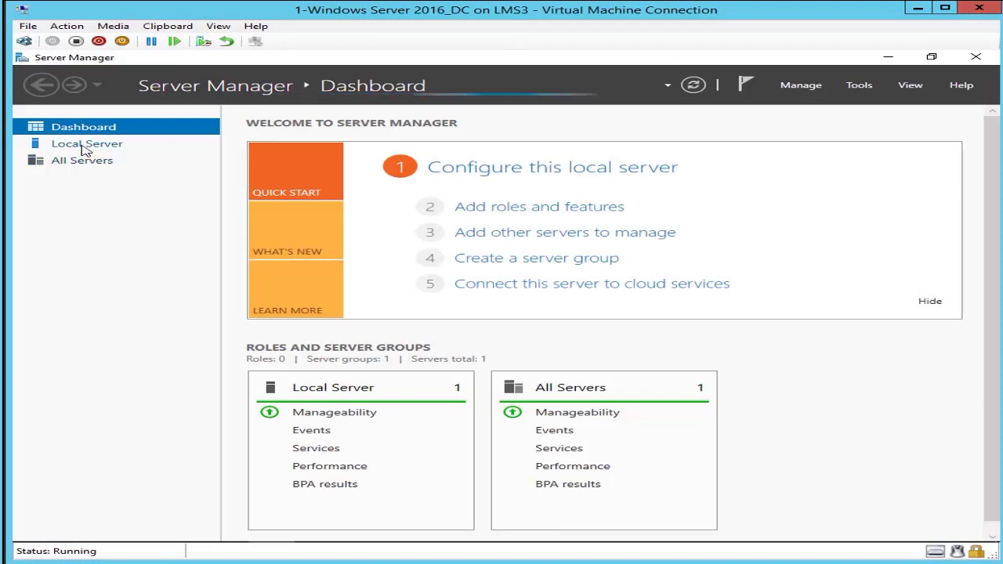
pyautogui.click(86, 146)
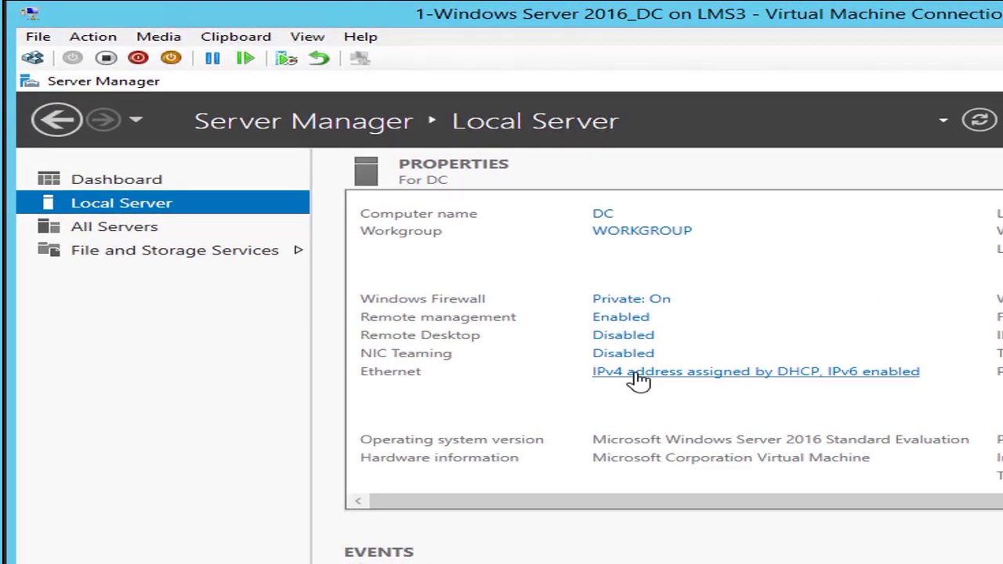
# - Open the Internet Protocol Version 4 (TCP/IPv4) properties of the server's Ethernet connection
pyautogui.click(639, 379)
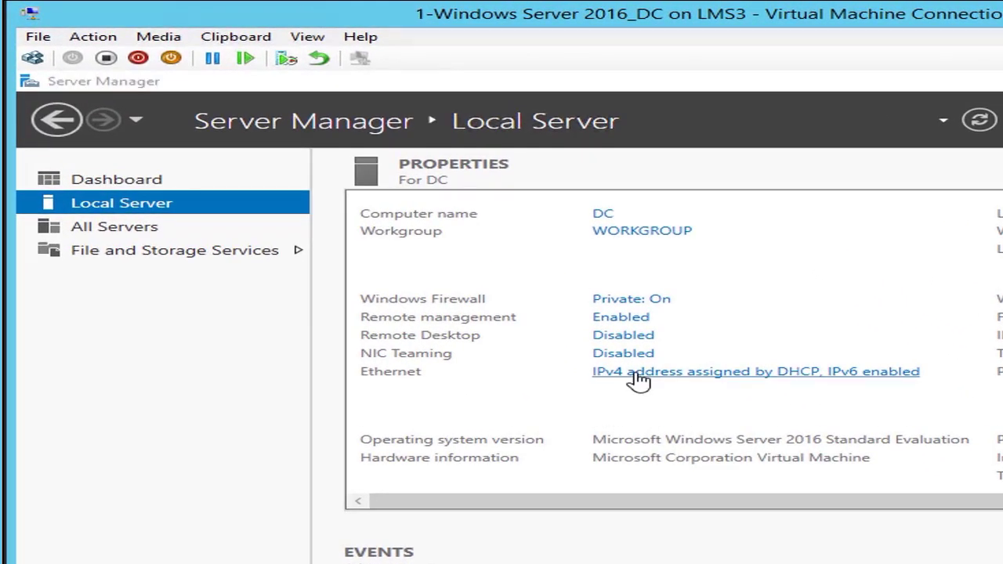
pyautogui.rightClick(322, 287)
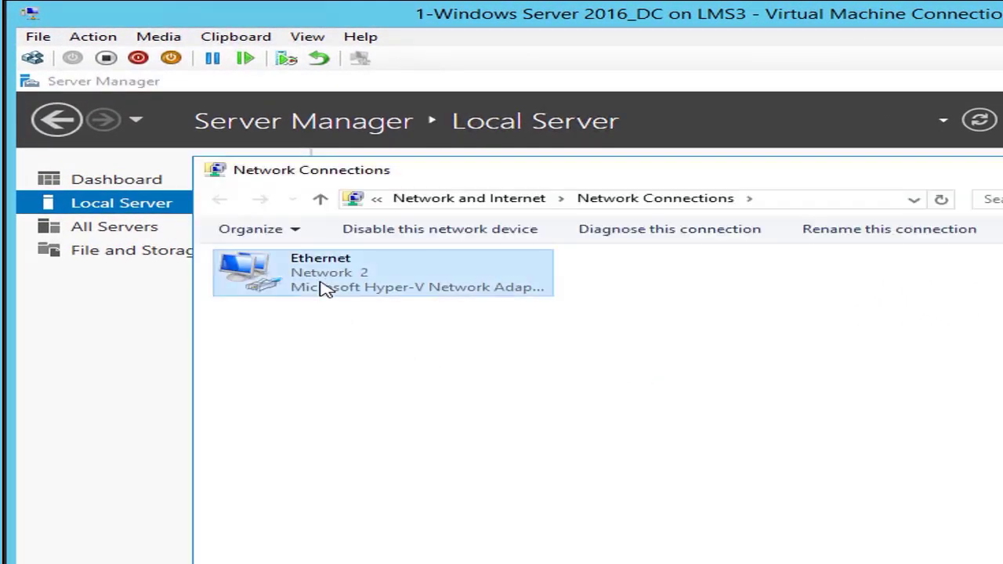
pyautogui.click(405, 456)
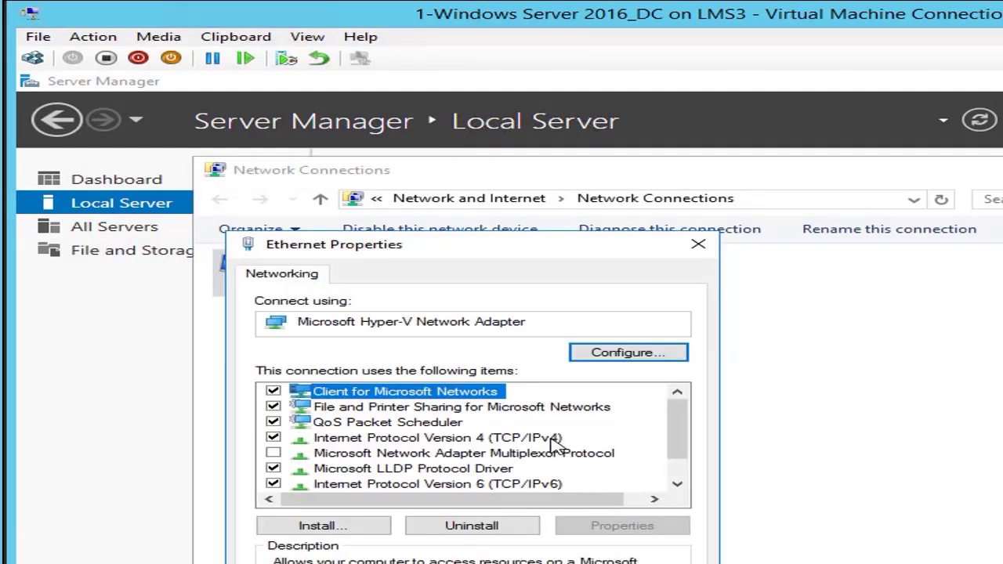
pyautogui.click(558, 440)
pyautogui.click(621, 526)
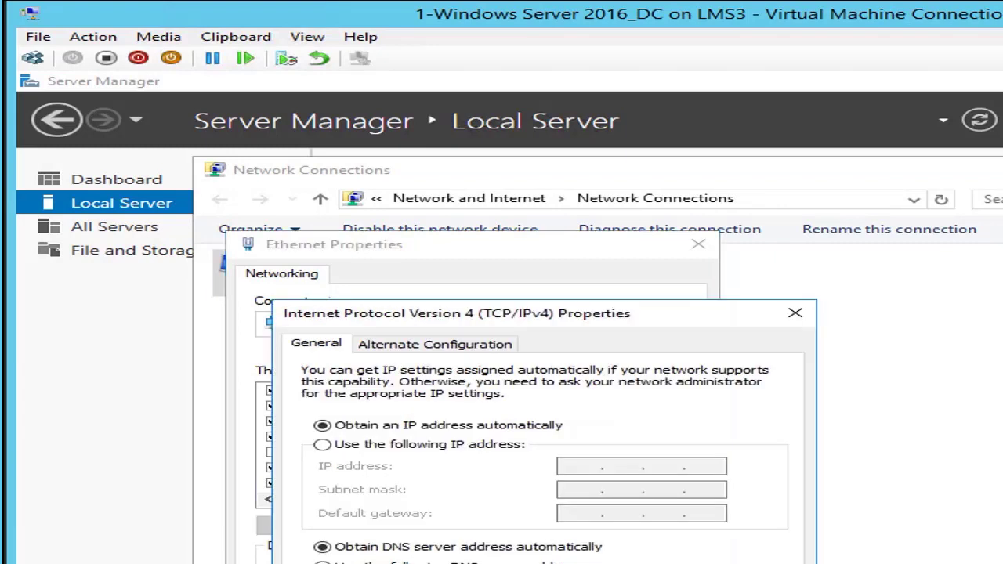
# - Assign the static IP address 192.168.1.200 with subnet mask 255.255.255.0, leaving the default gateway empty
pyautogui.click(323, 445)
pyautogui.click(573, 467)
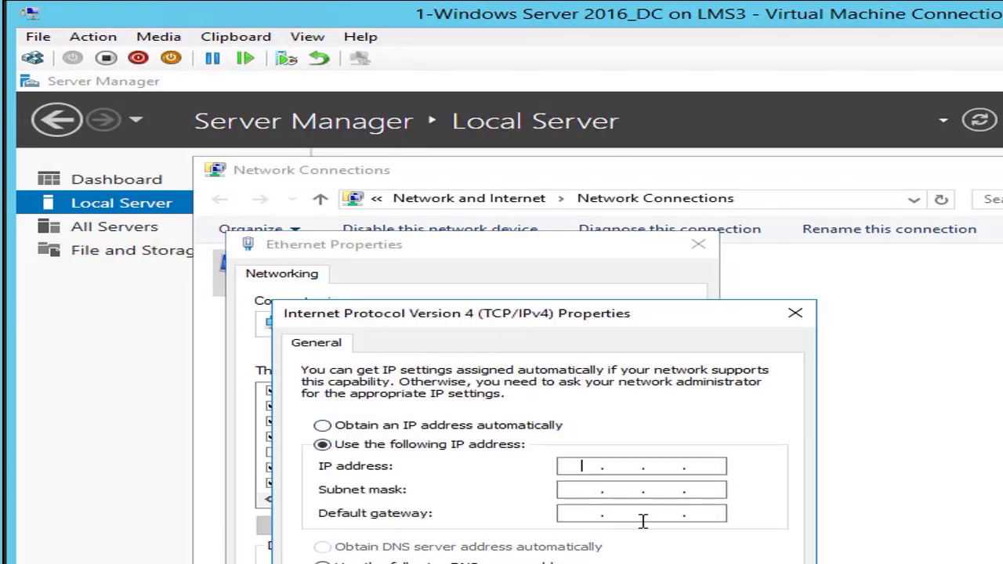
pyautogui.write('192.5')
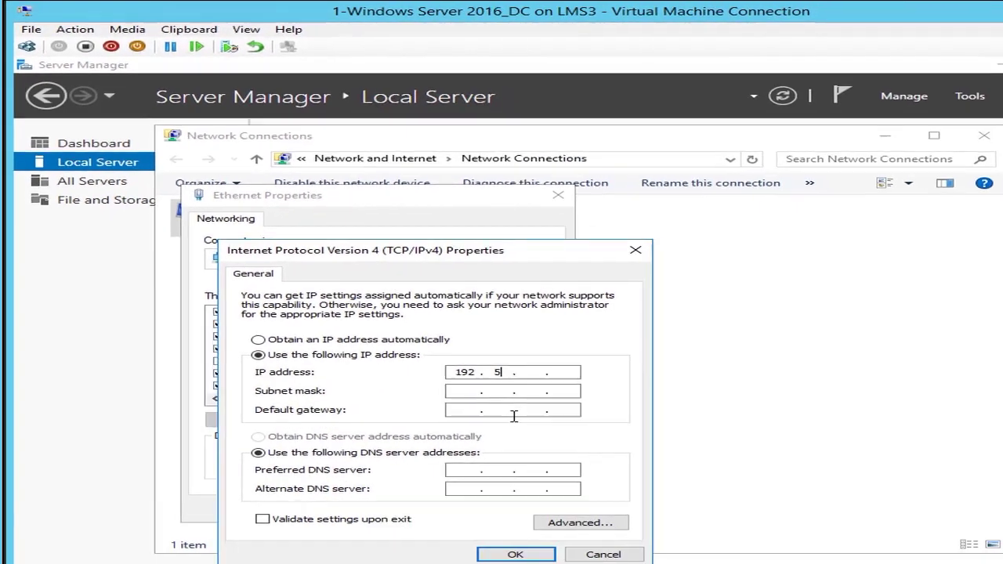
pyautogui.press('BackSpace')
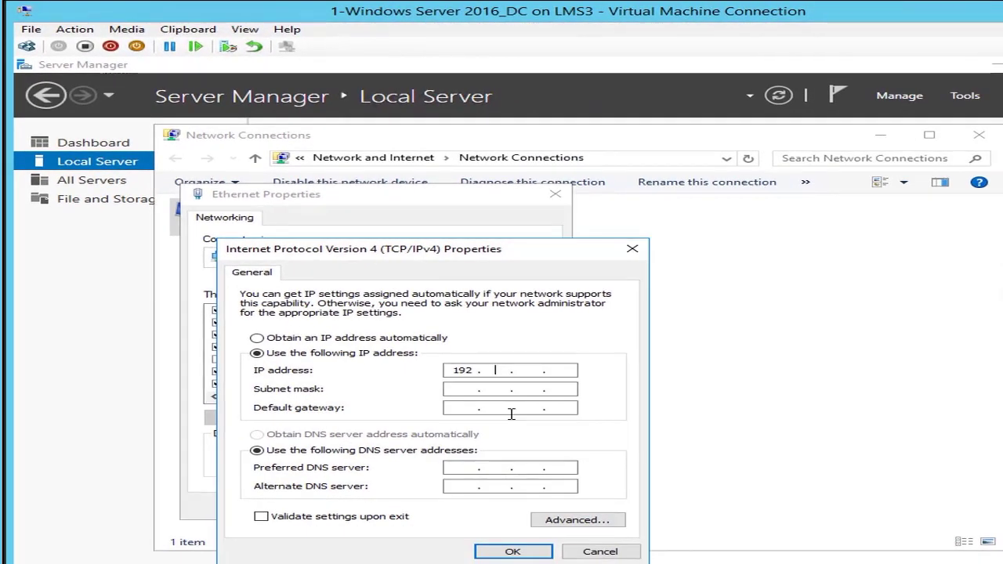
pyautogui.write('168 . 1 . 200')
pyautogui.press('Tab')
pyautogui.press('Tab')
pyautogui.press('Tab')
pyautogui.press('Tab')
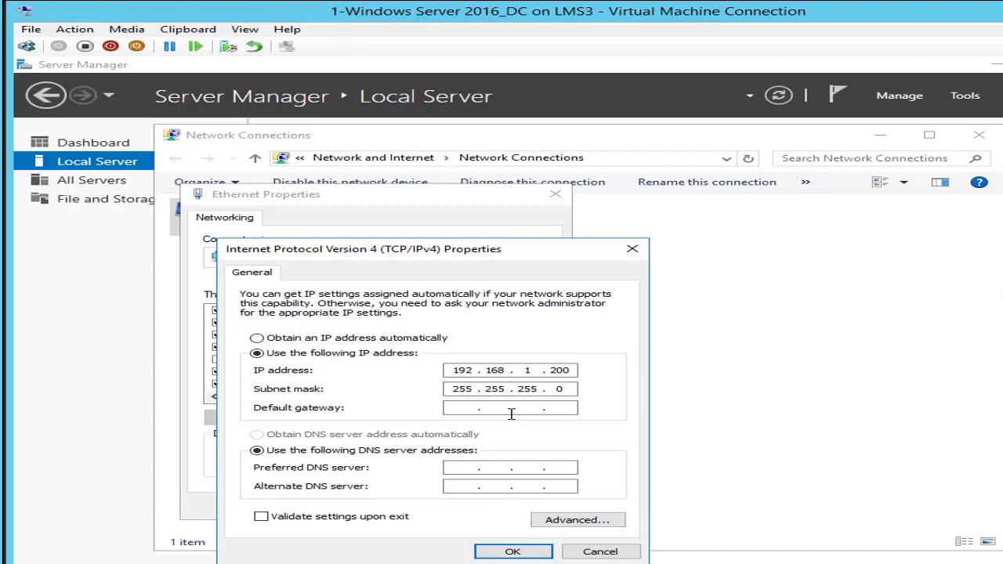
# - Set the preferred DNS server to 192.168.1.200, apply the IPv4 settings and close the network connection windows
pyautogui.write('192 . 6')
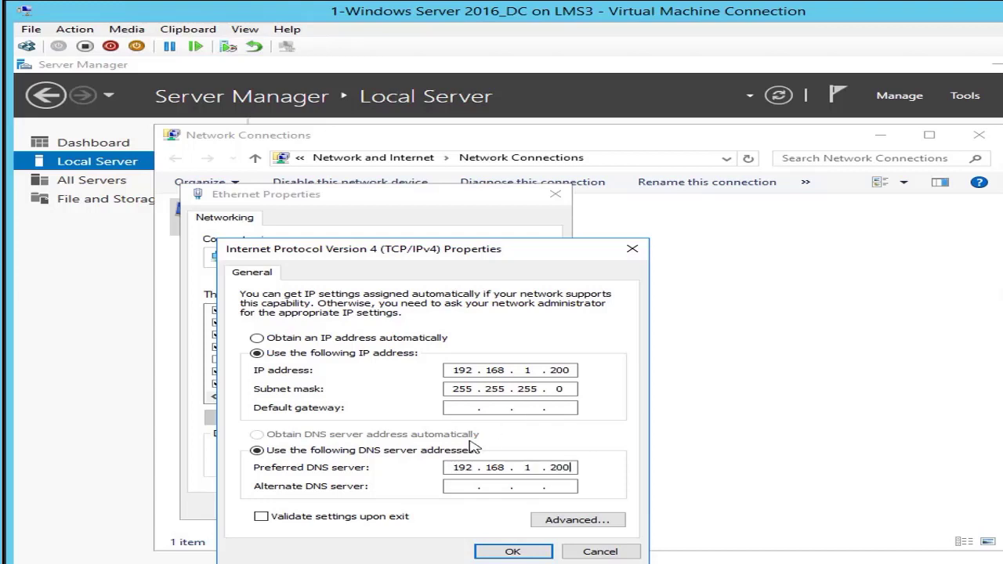
pyautogui.click(487, 553)
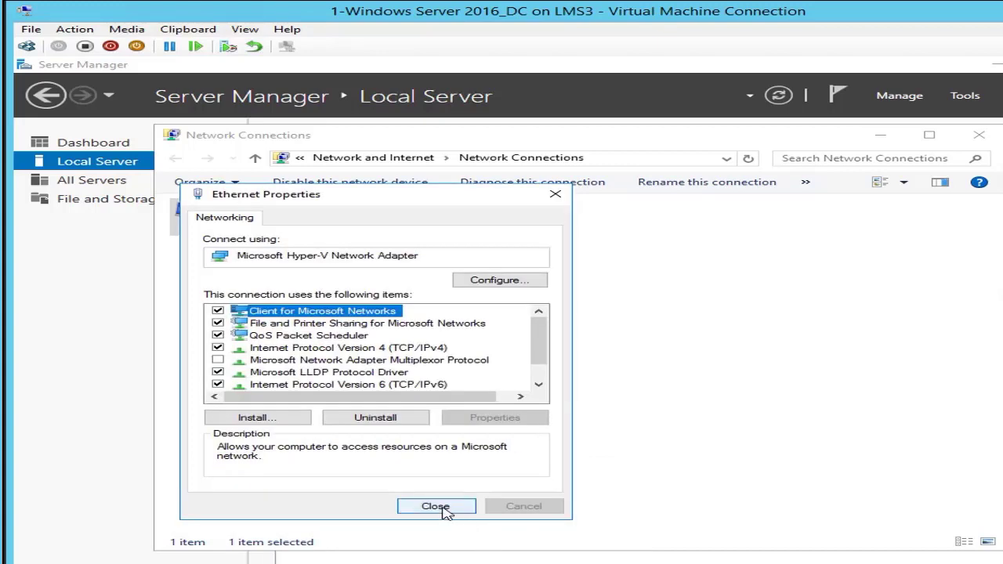
pyautogui.click(442, 508)
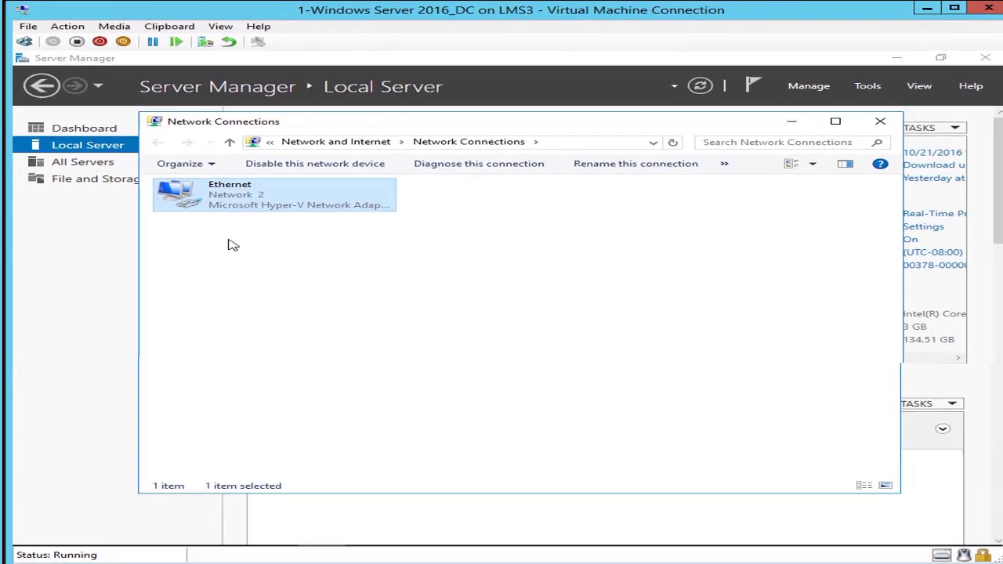
pyautogui.click(879, 121)
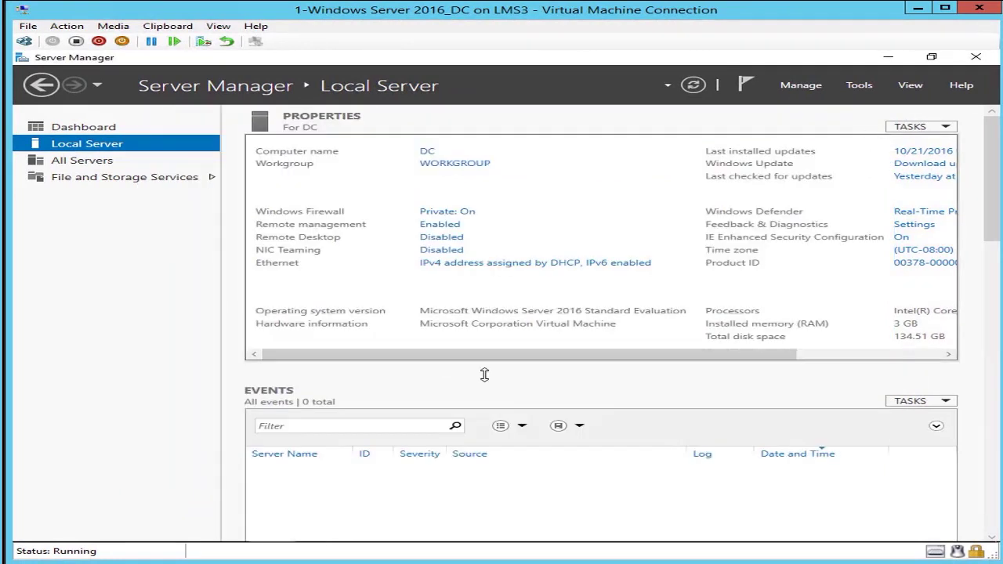
# - Review the Dashboard, Local Server and All Servers pages, checking the server's listed IP address, and return to the Dashboard
pyautogui.click(84, 127)
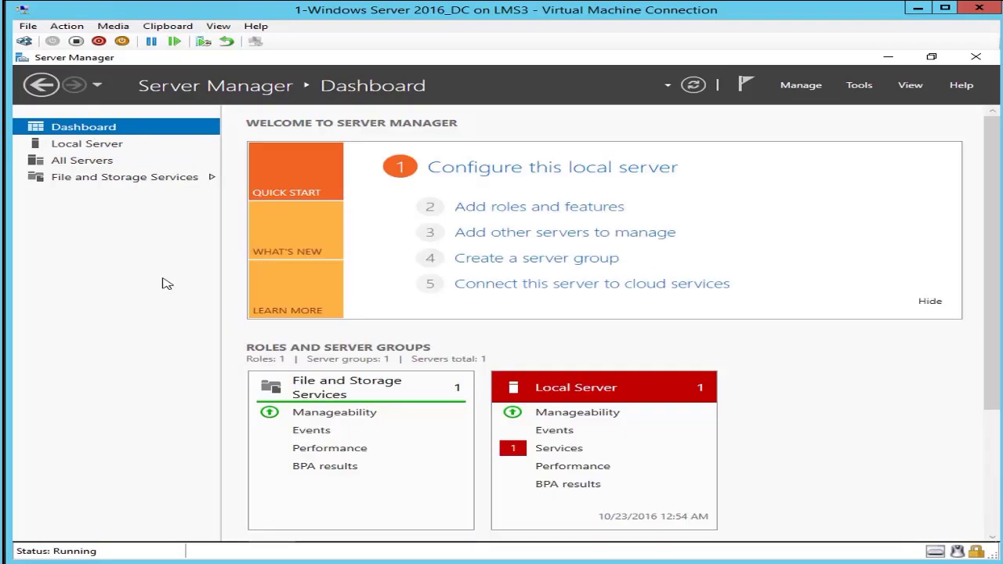
pyautogui.click(77, 146)
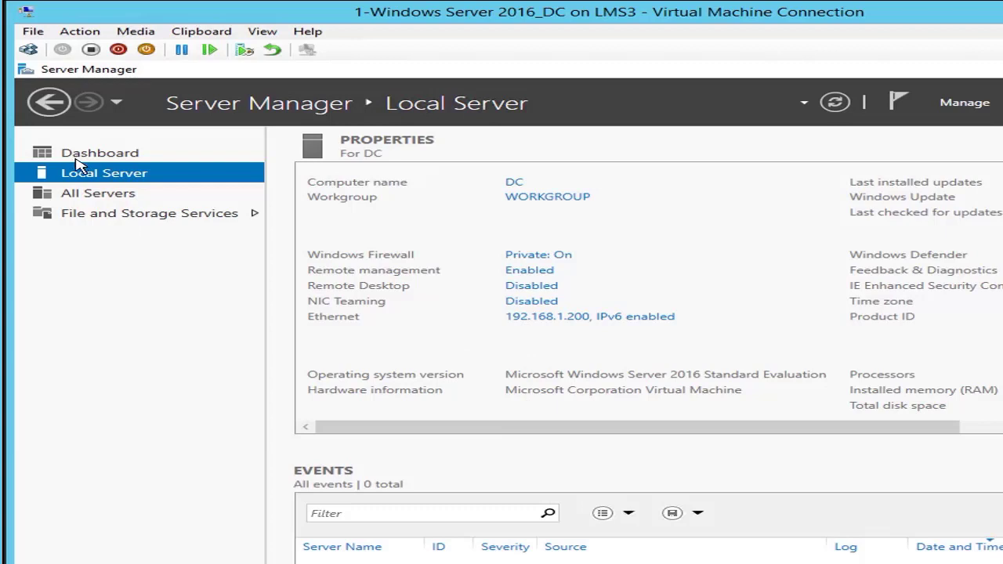
pyautogui.click(88, 194)
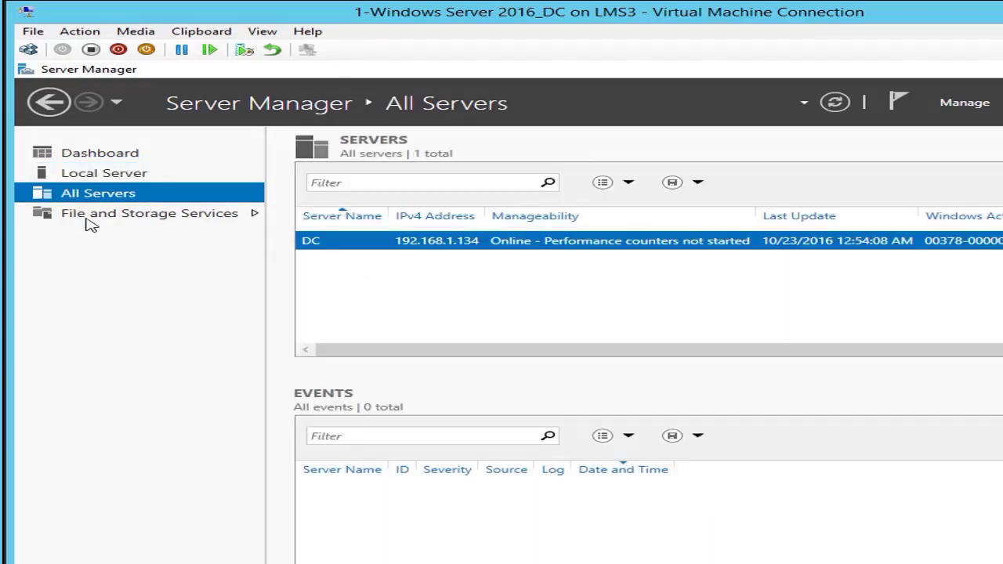
pyautogui.click(112, 157)
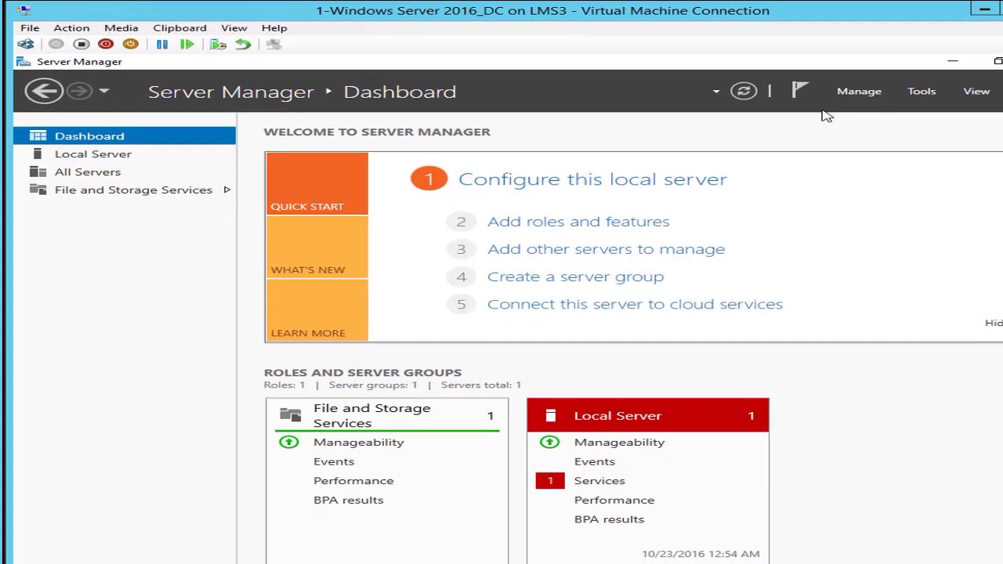
pyautogui.click(858, 94)
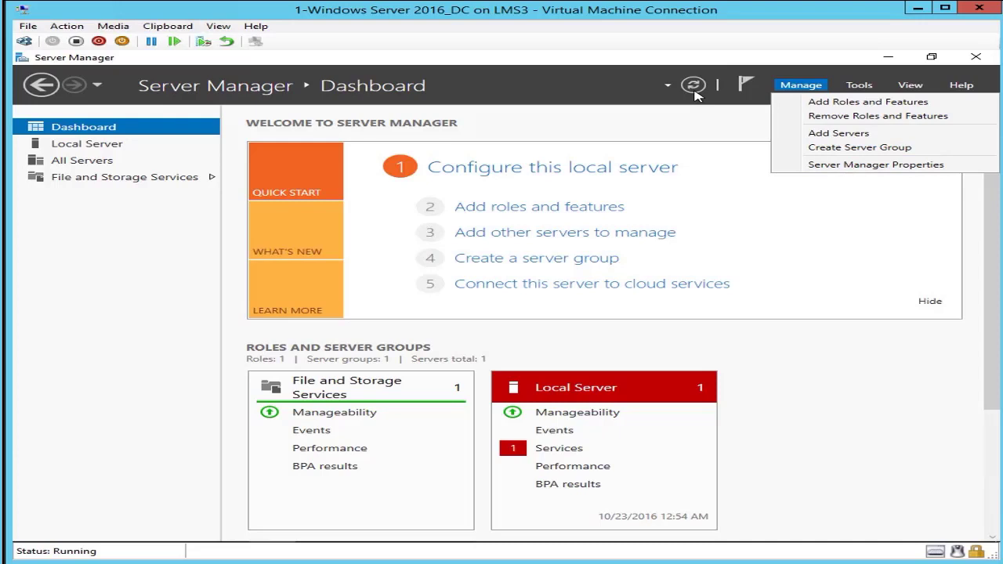
pyautogui.click(580, 208)
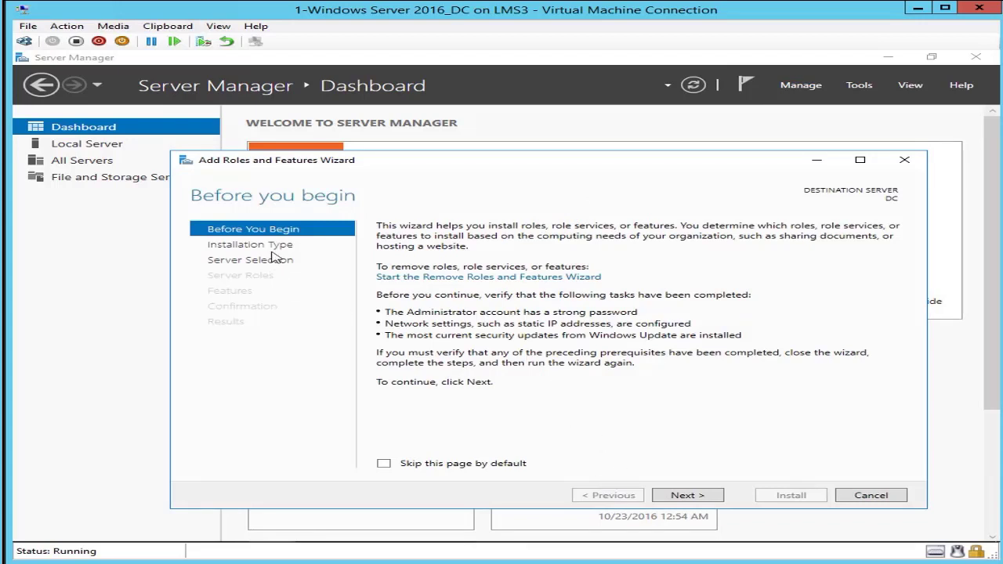
pyautogui.click(868, 497)
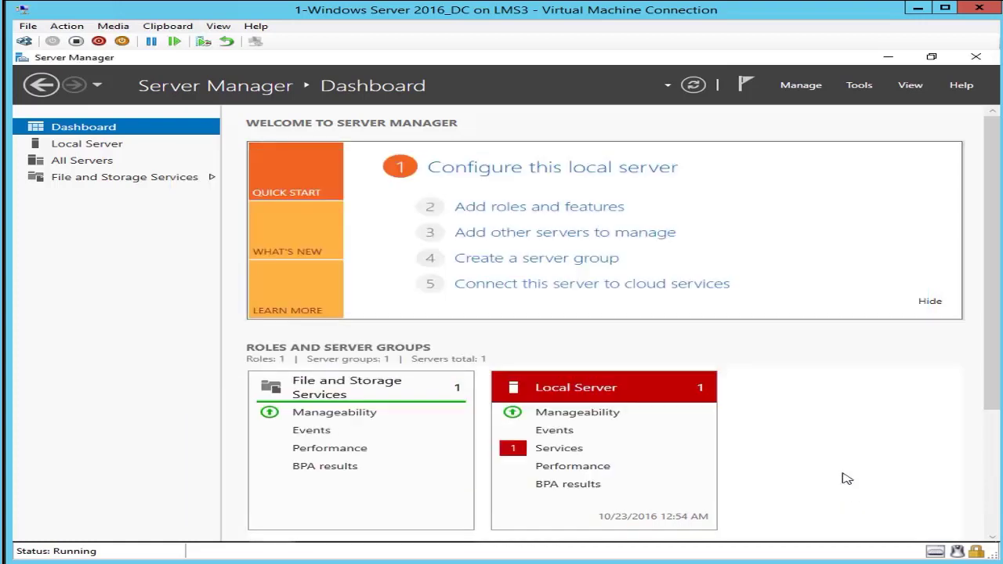
# - Examine the server's disks and volumes under Disk Management in Computer Management, and close the console
pyautogui.click(859, 88)
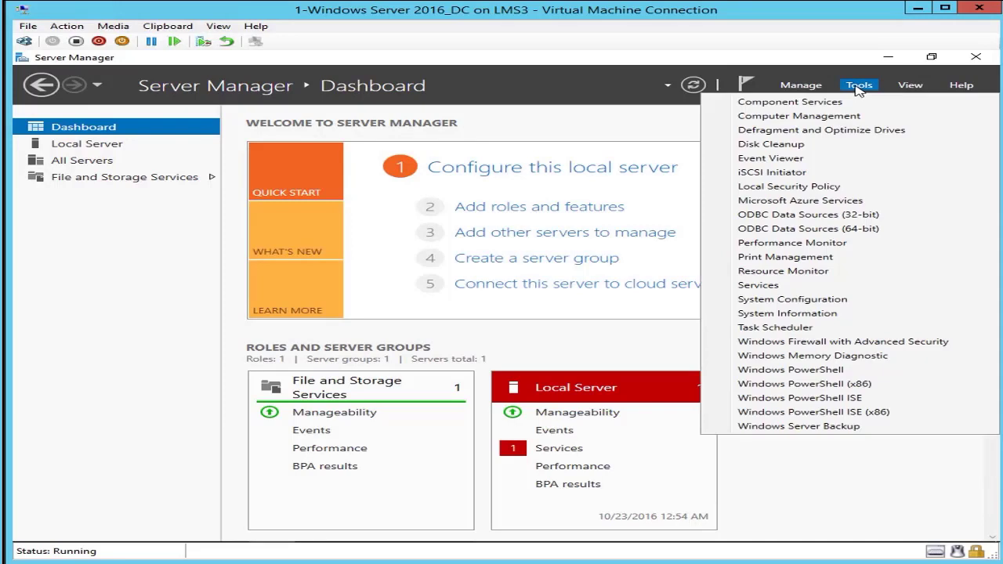
pyautogui.click(812, 119)
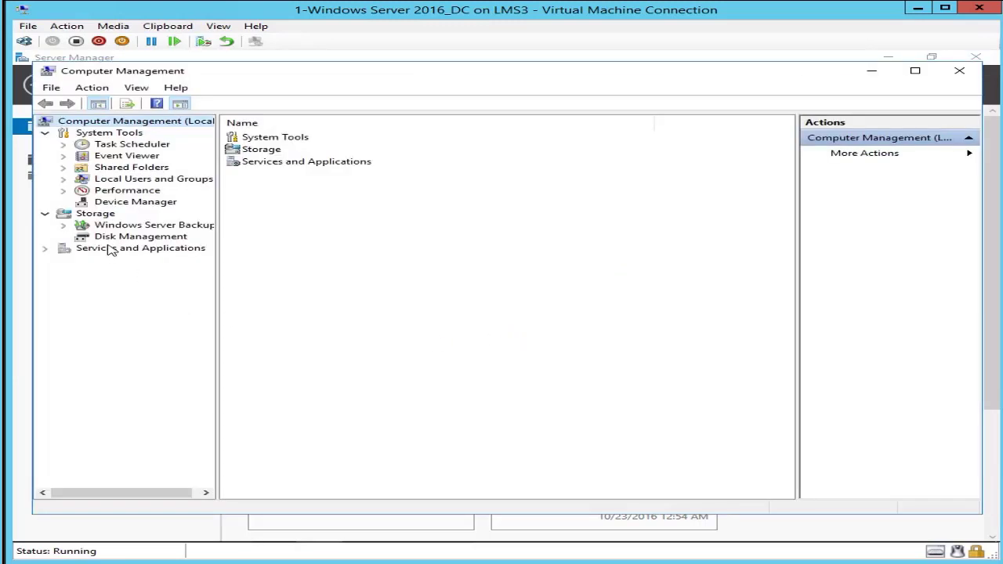
pyautogui.click(103, 237)
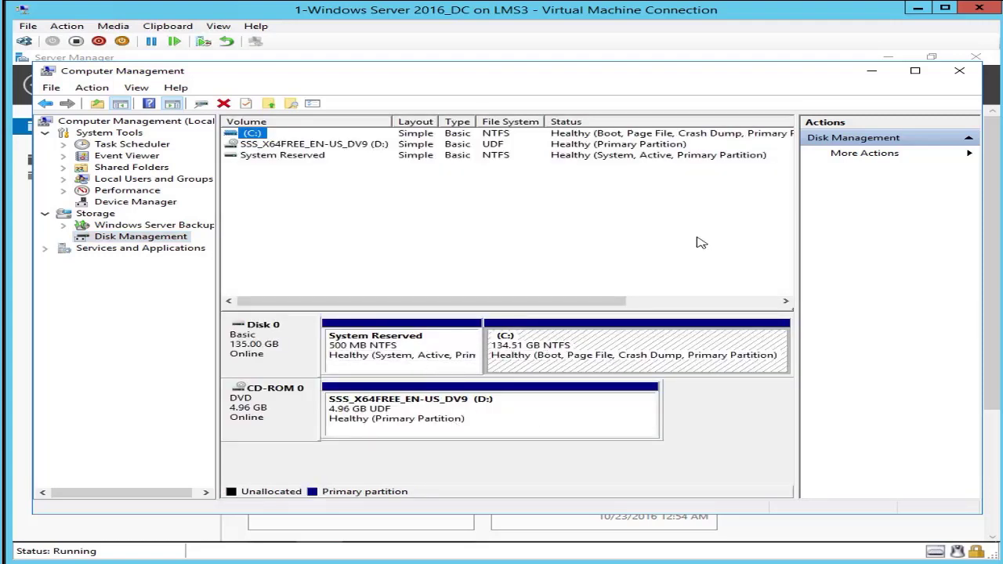
pyautogui.click(960, 73)
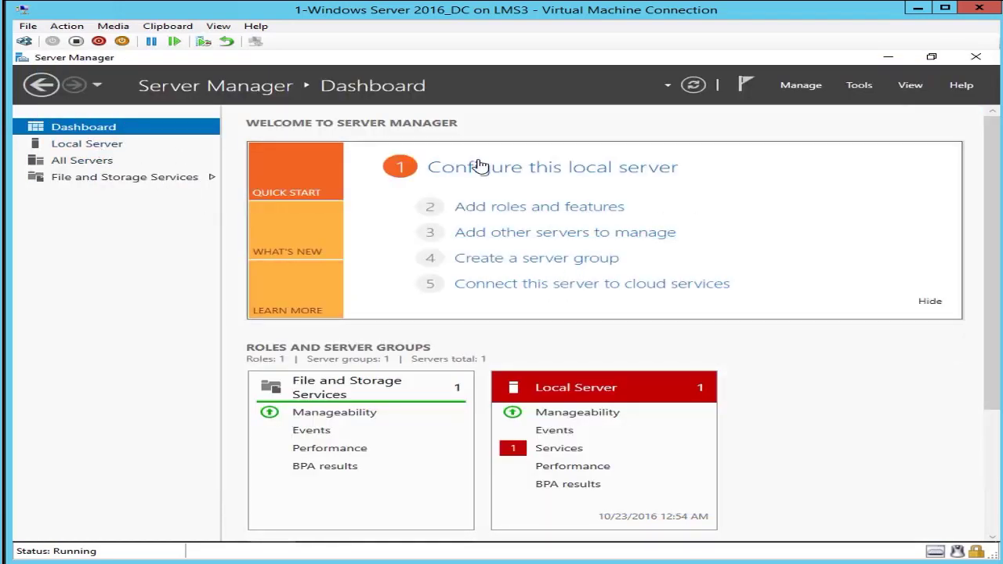
# - Start adding roles and features with a role-based installation on server DC, and proceed to the server roles selection
pyautogui.click(509, 209)
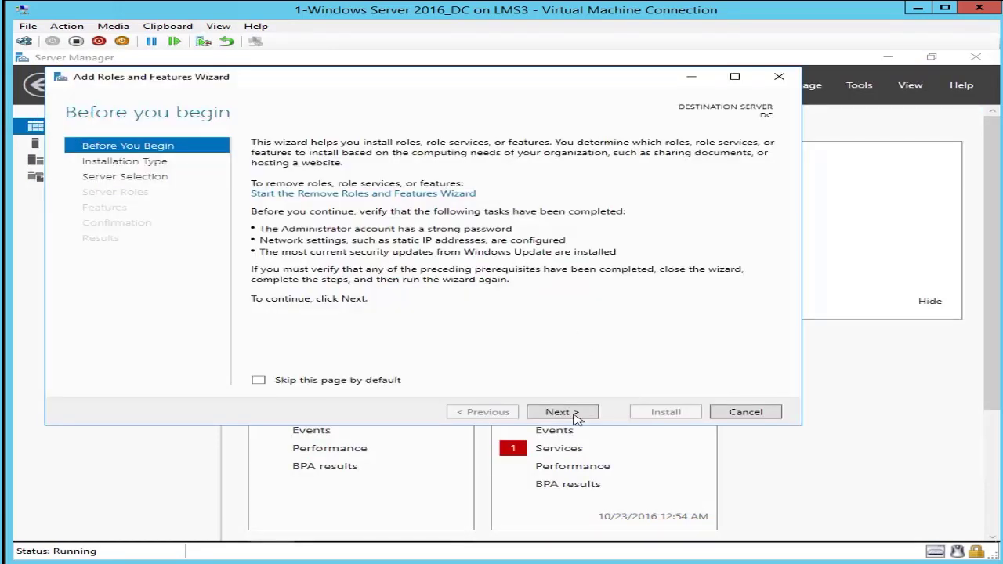
pyautogui.click(562, 413)
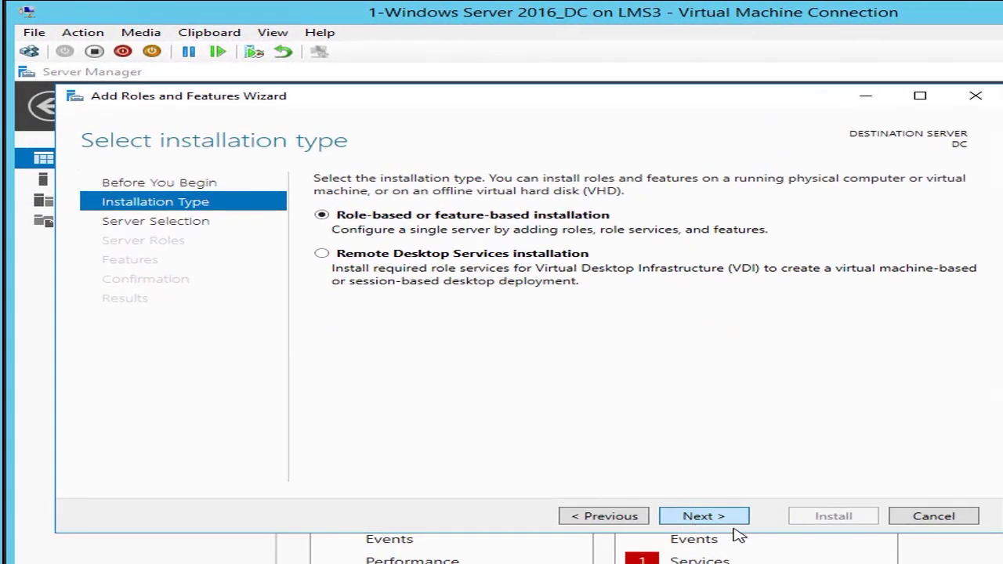
pyautogui.click(735, 532)
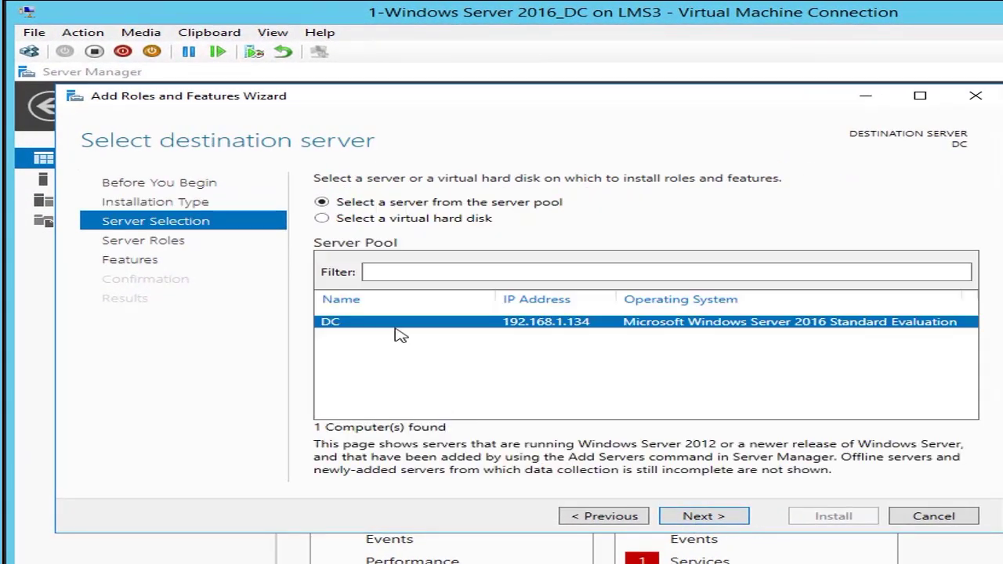
pyautogui.click(704, 518)
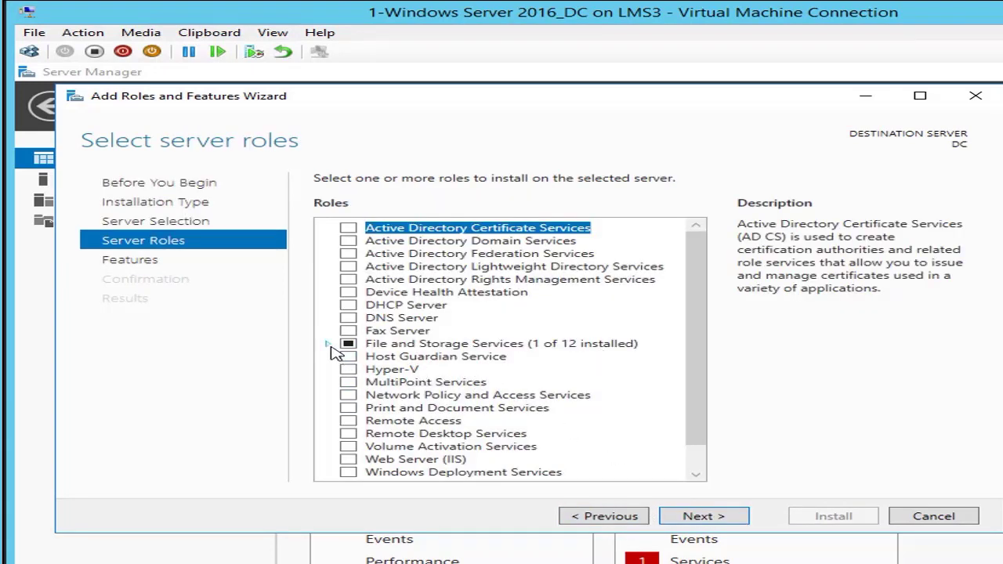
# - Expand File and Storage Services and its File and iSCSI Services to examine the role services and the File Server description
pyautogui.click(328, 344)
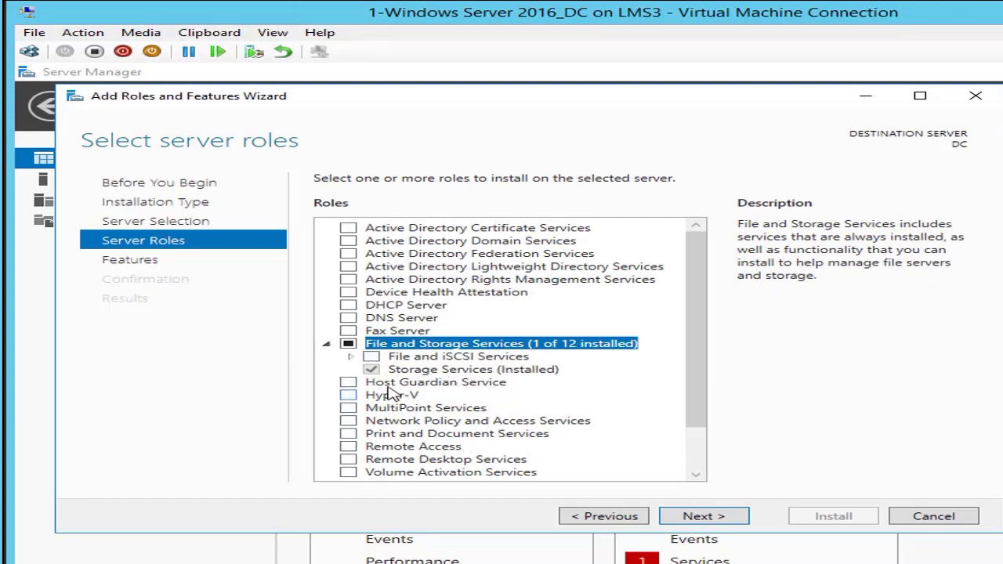
pyautogui.click(352, 357)
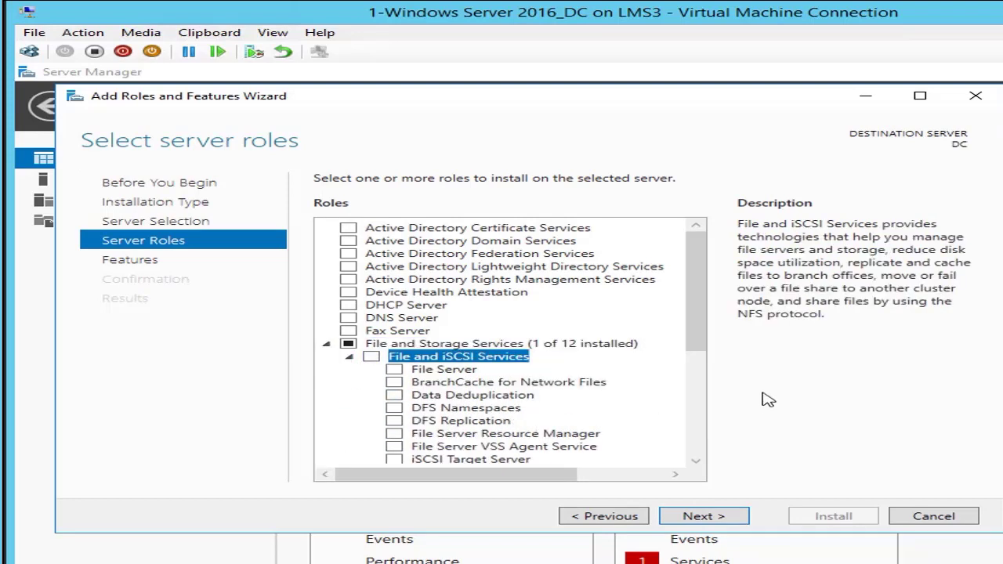
pyautogui.moveTo(700, 335); pyautogui.dragTo(687, 384)
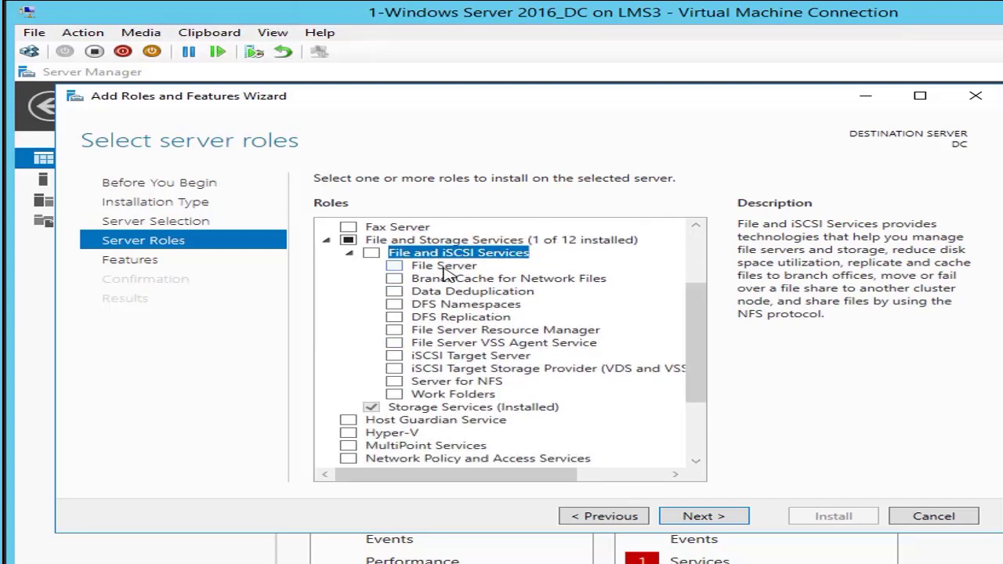
pyautogui.click(443, 266)
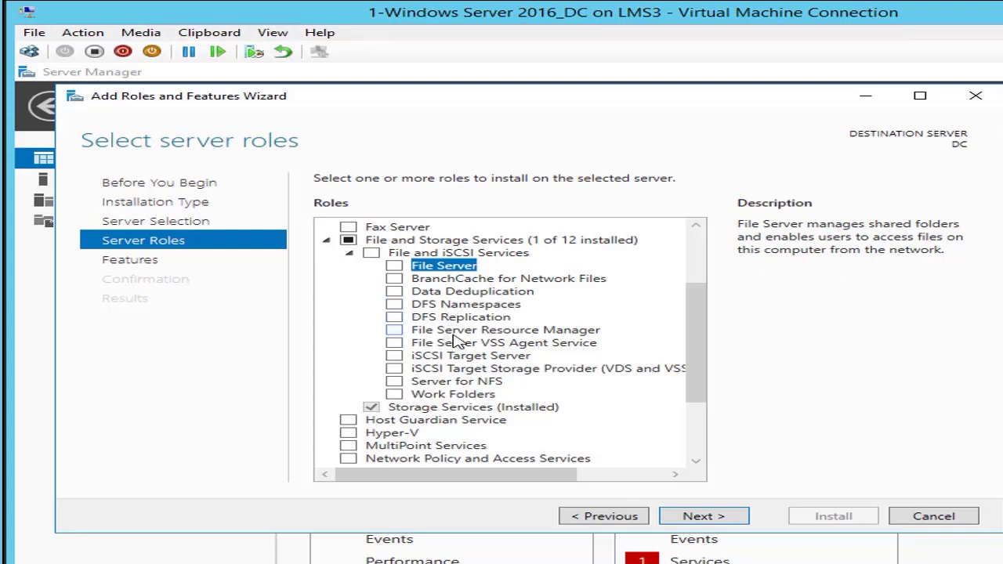
# - Examine the File Server Resource Manager and iSCSI Target Server descriptions and the File and iSCSI Services selection, and cancel the wizard
pyautogui.click(455, 332)
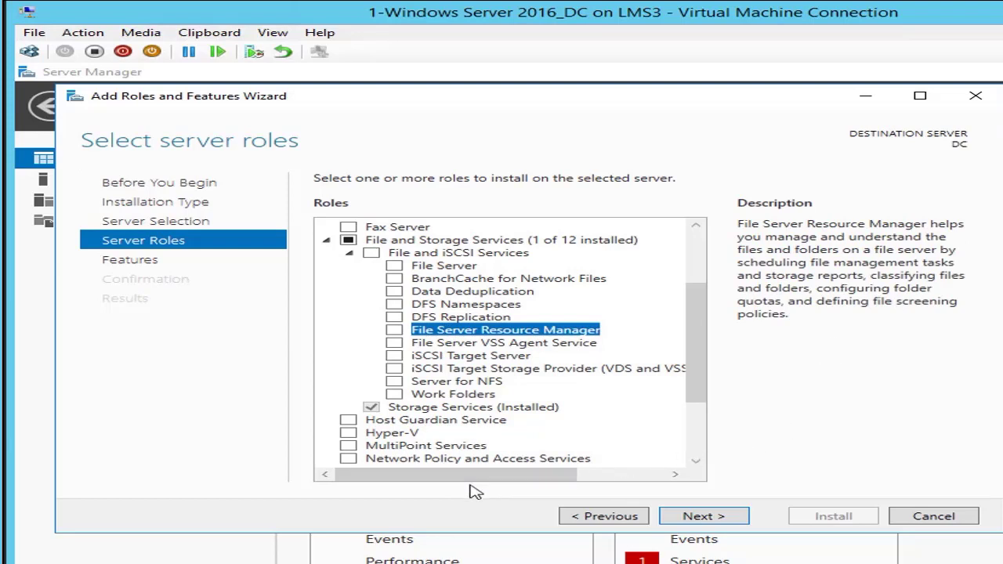
pyautogui.click(431, 358)
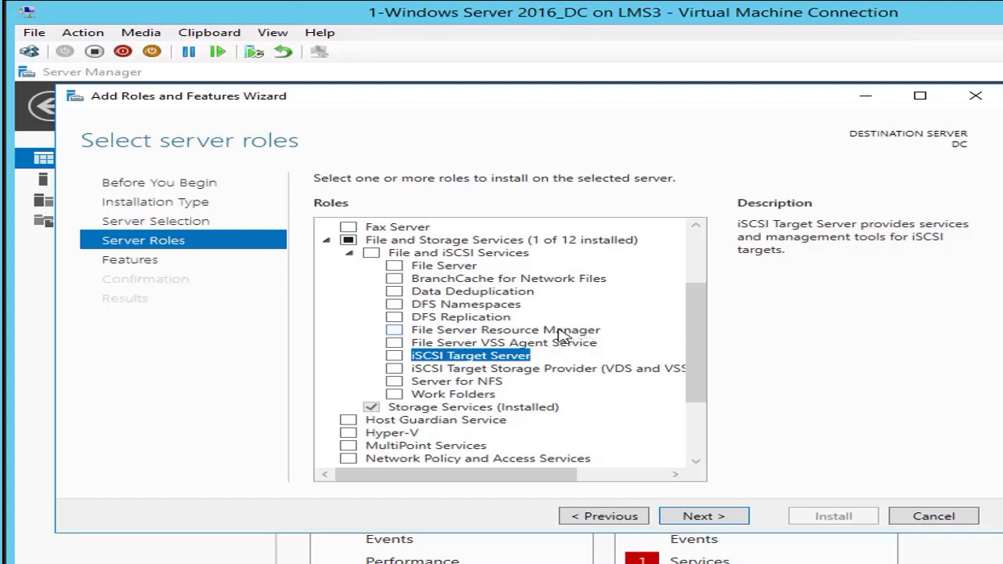
pyautogui.click(372, 254)
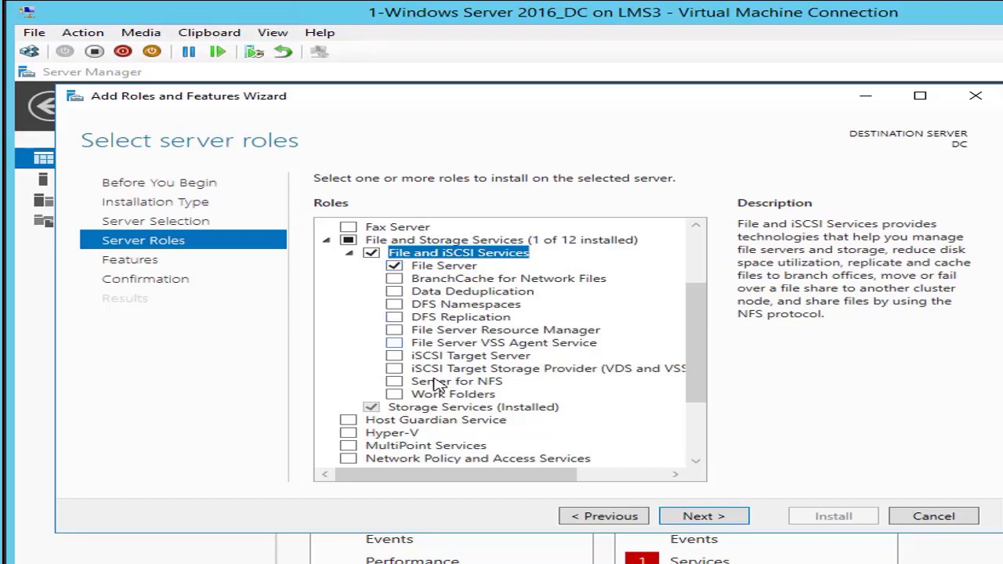
pyautogui.click(371, 253)
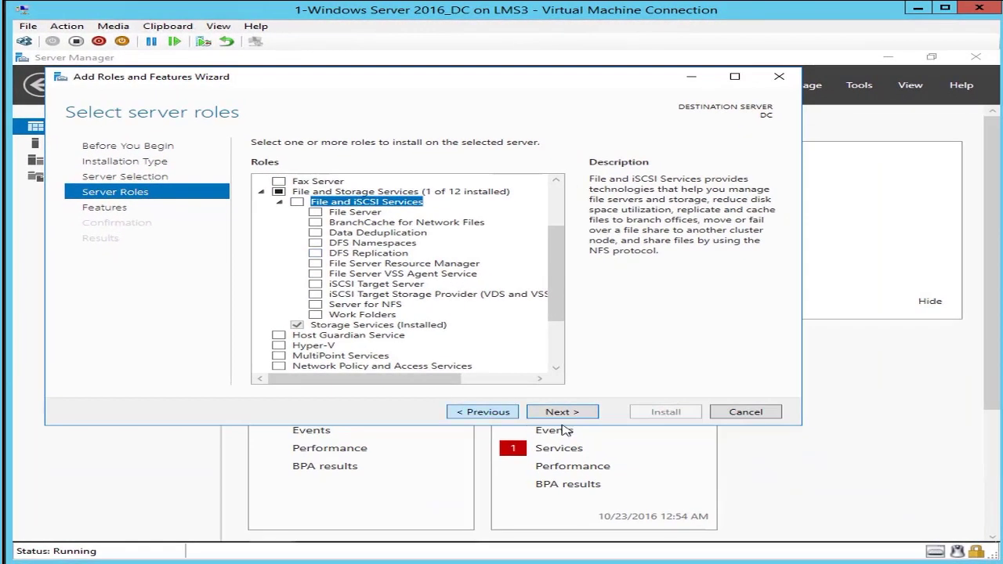
pyautogui.click(743, 413)
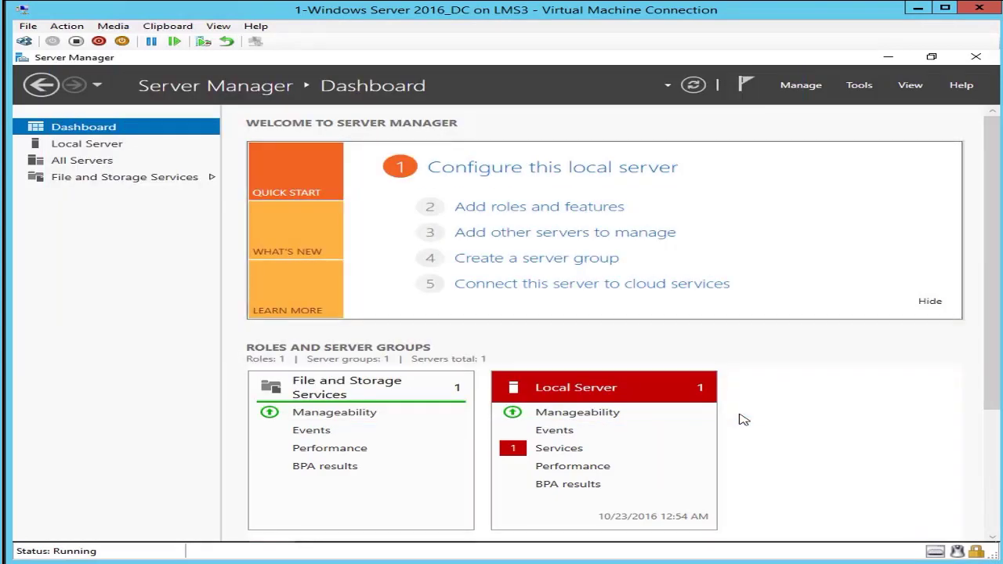
# - Review the All Servers page and the taskbar options for Internet Explorer and File Explorer
pyautogui.click(68, 163)
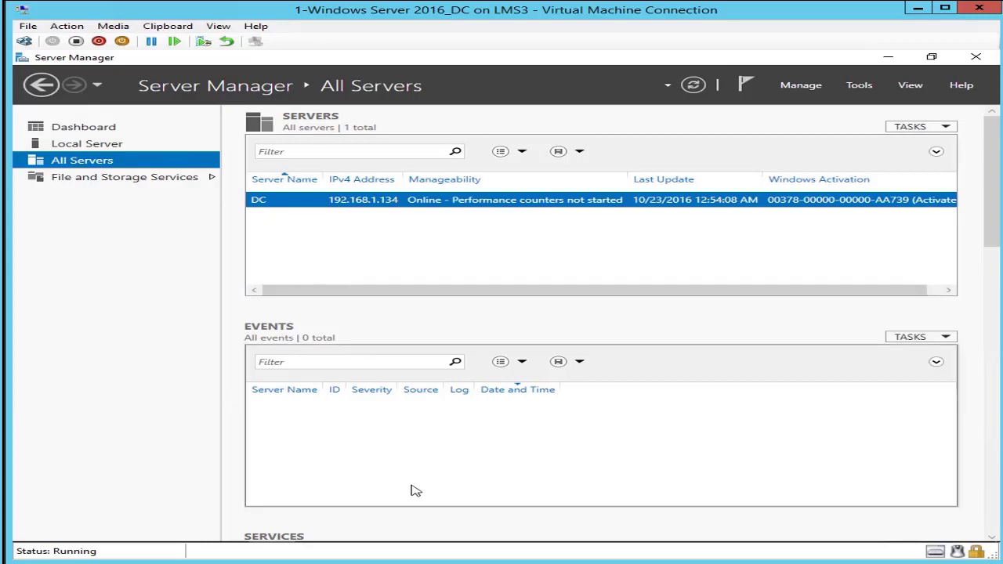
pyautogui.moveTo(622, 551)
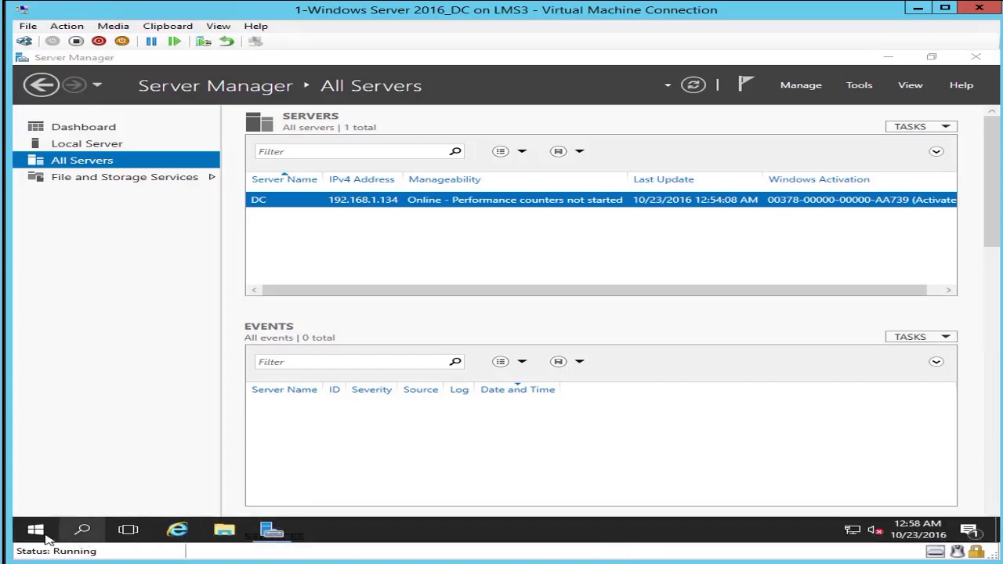
pyautogui.rightClick(177, 532)
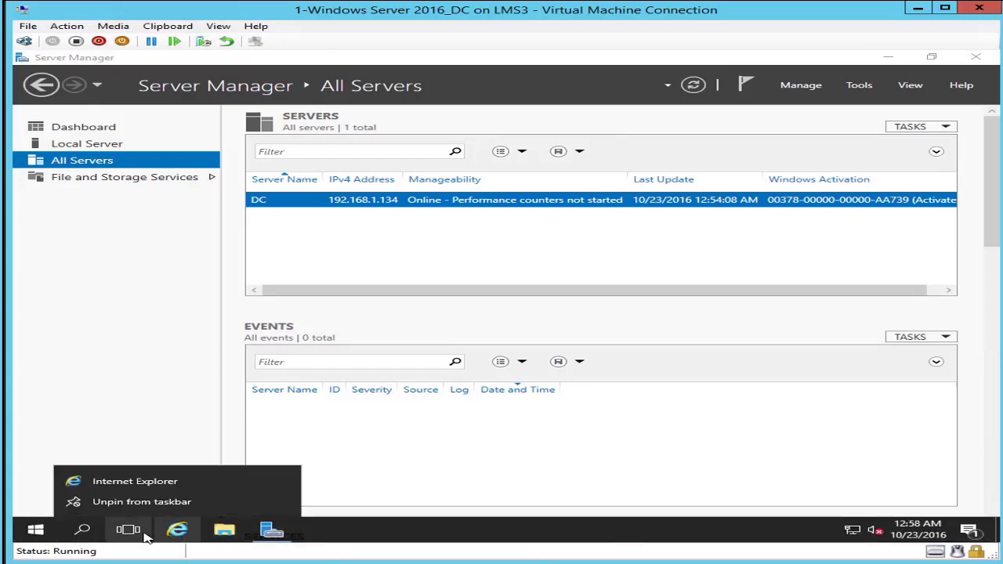
pyautogui.click(225, 533)
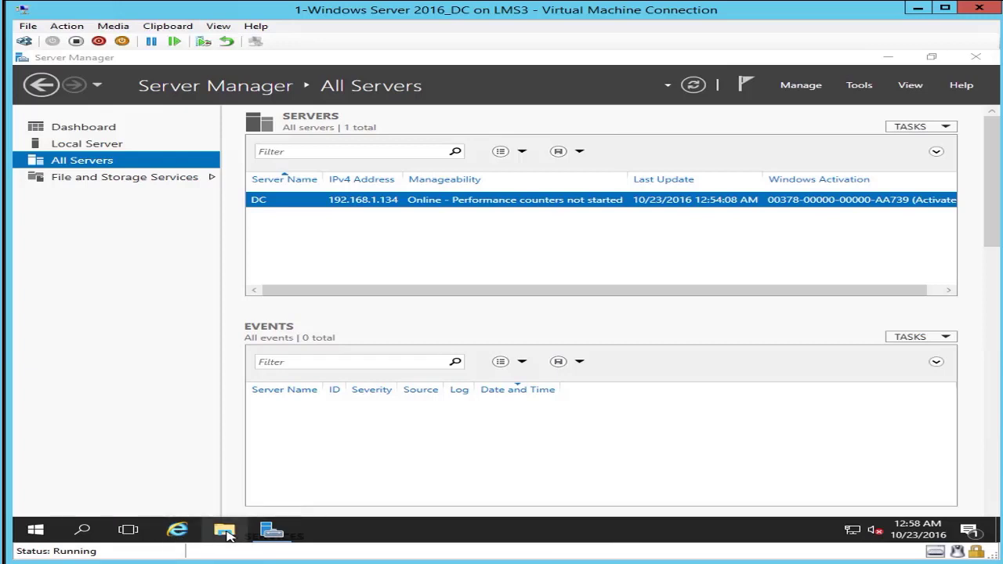
pyautogui.rightClick(225, 532)
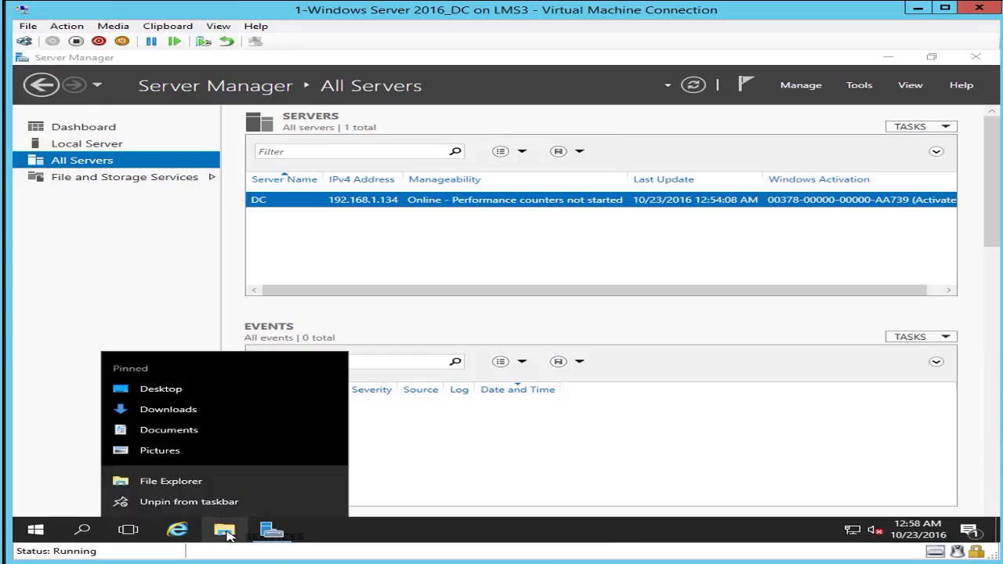
# - Open a Command Prompt on the server and start a PowerShell session in it with powershell
pyautogui.rightClick(38, 534)
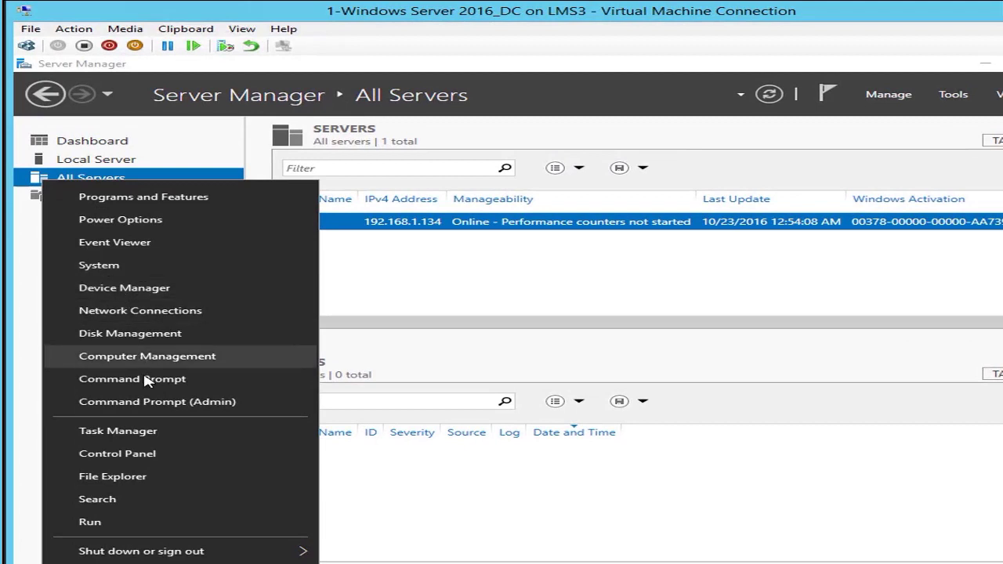
pyautogui.click(149, 383)
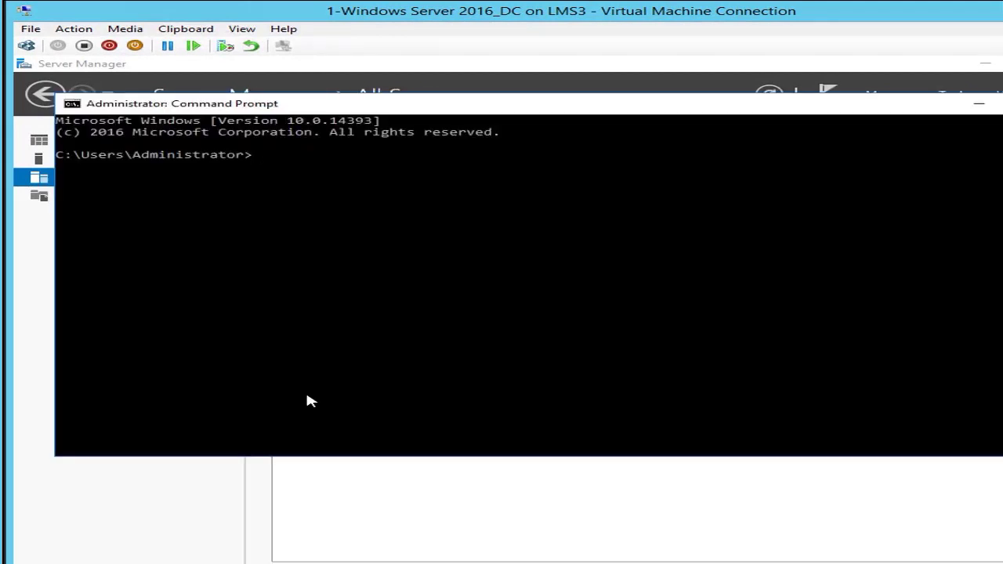
pyautogui.write('powershell')
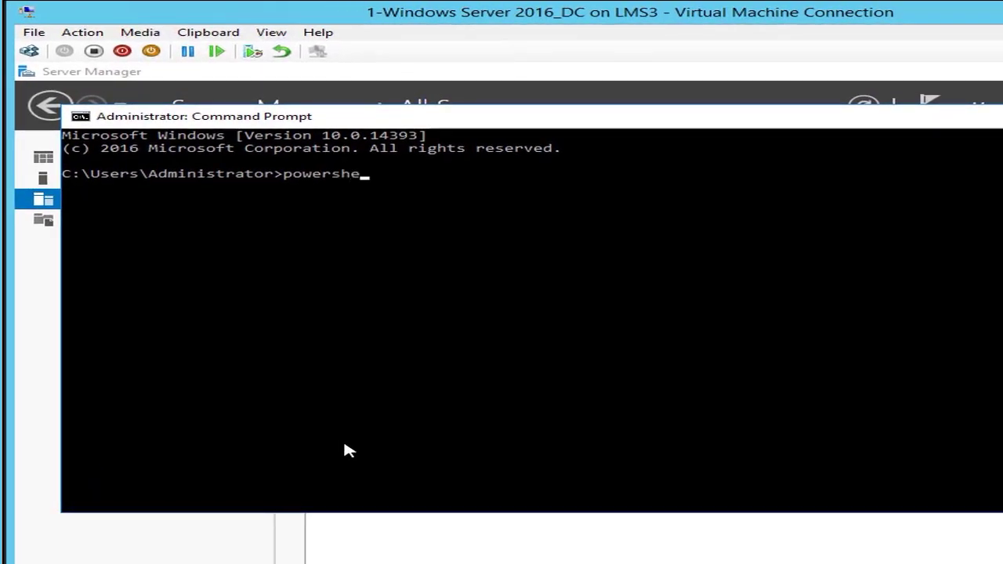
pyautogui.press('Return')
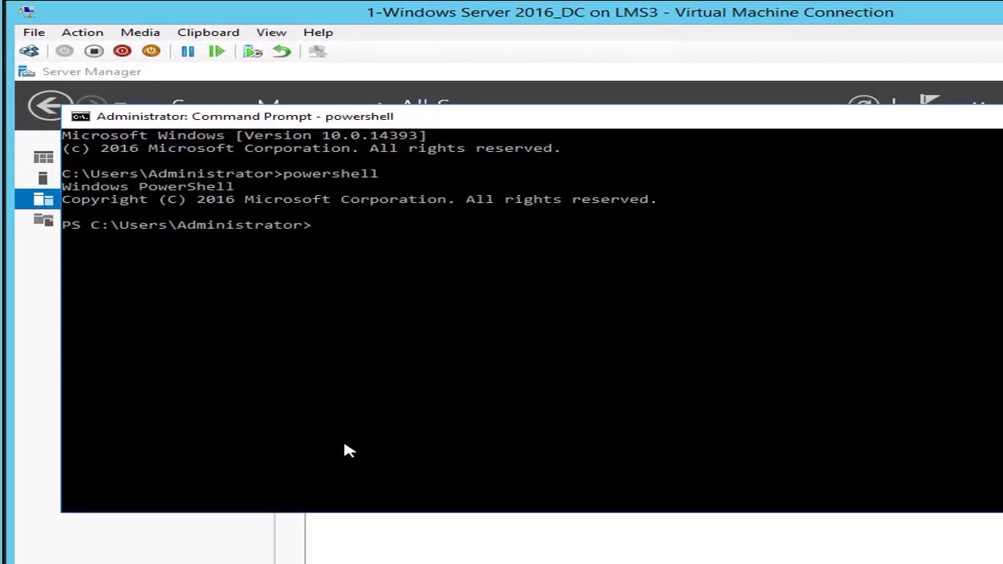
# - Display the PowerShell host details with $host and highlight the version number
pyautogui.write('$host')
pyautogui.press('Return')
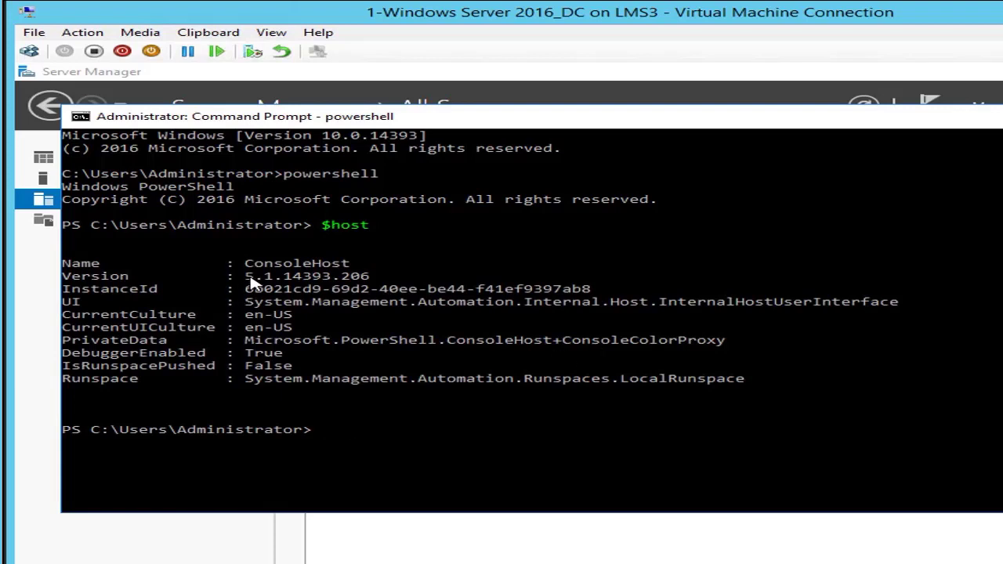
pyautogui.moveTo(249, 279); pyautogui.dragTo(380, 276)
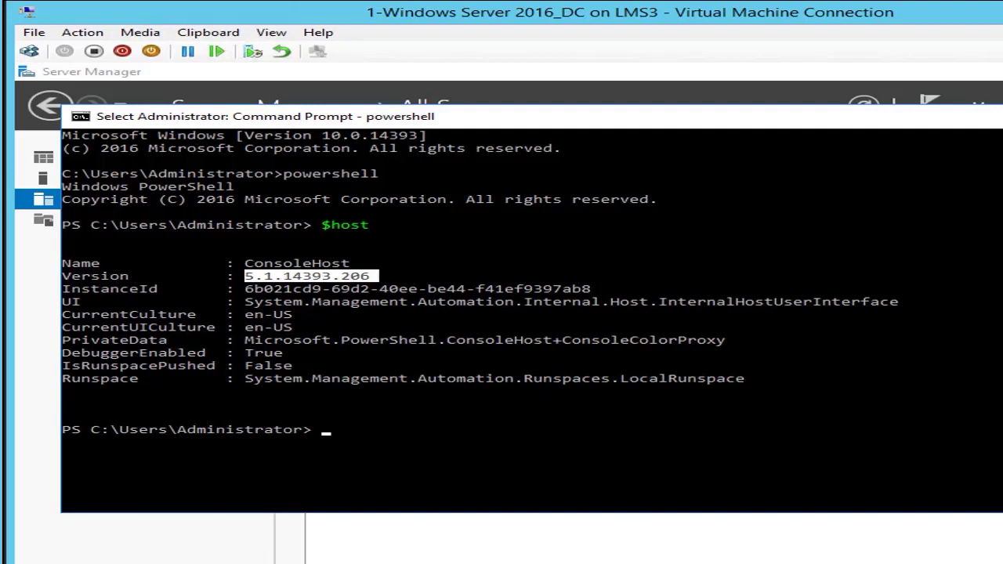